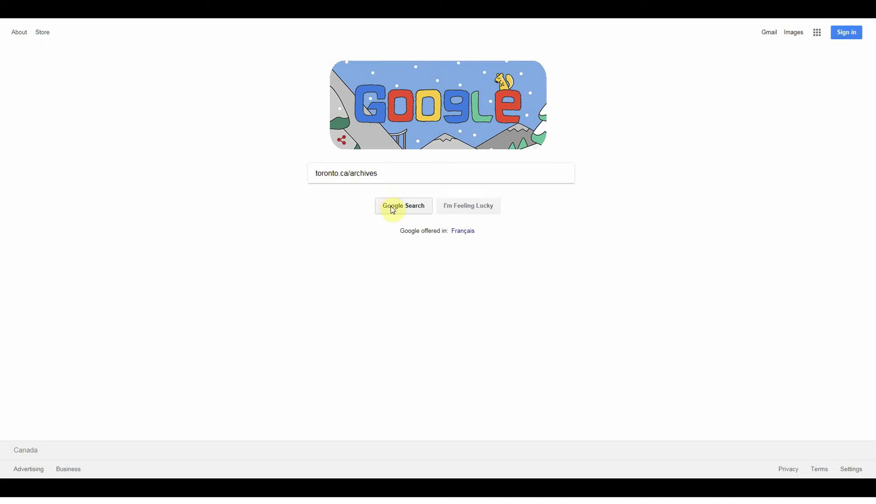
# Step: Run a Google search for 'toronto.ca/archives'
pyautogui.click(393, 207)
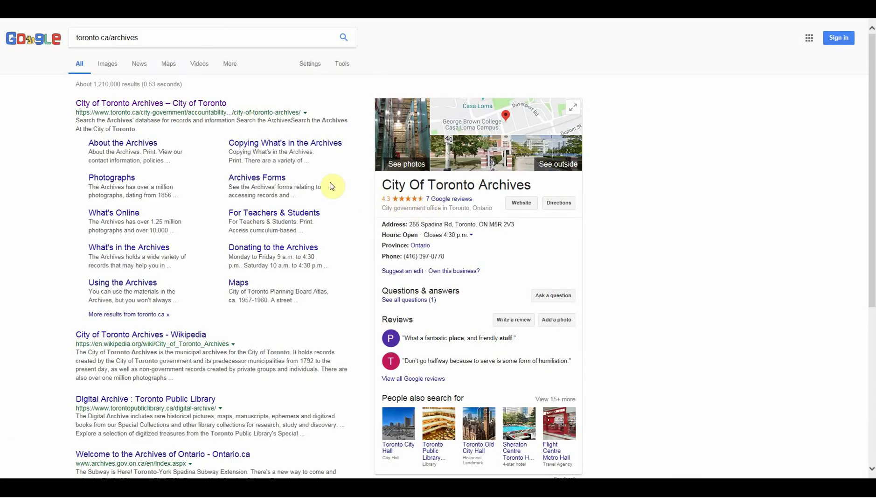
# Step: Go from the City of Toronto Archives result to the 'Search the Archives' database
pyautogui.click(215, 103)
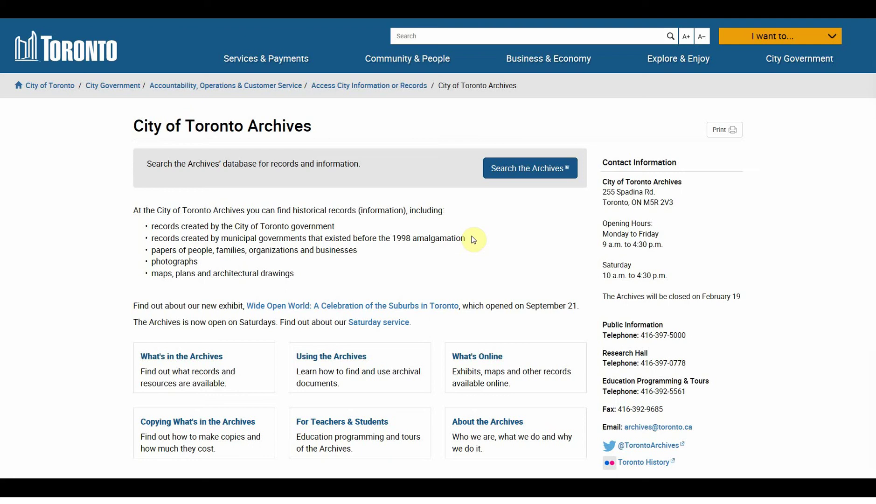
pyautogui.click(506, 171)
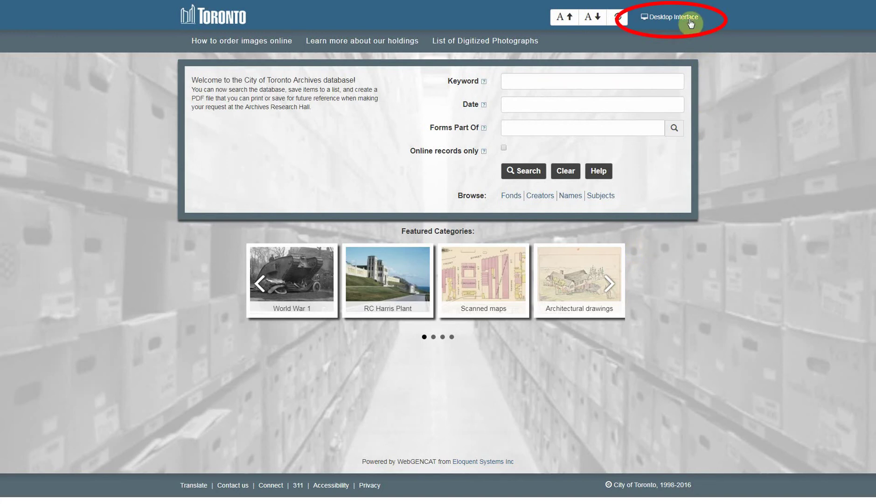
# Step: Switch the archives database to its Desktop Interface and focus the Keyword field
pyautogui.click(674, 18)
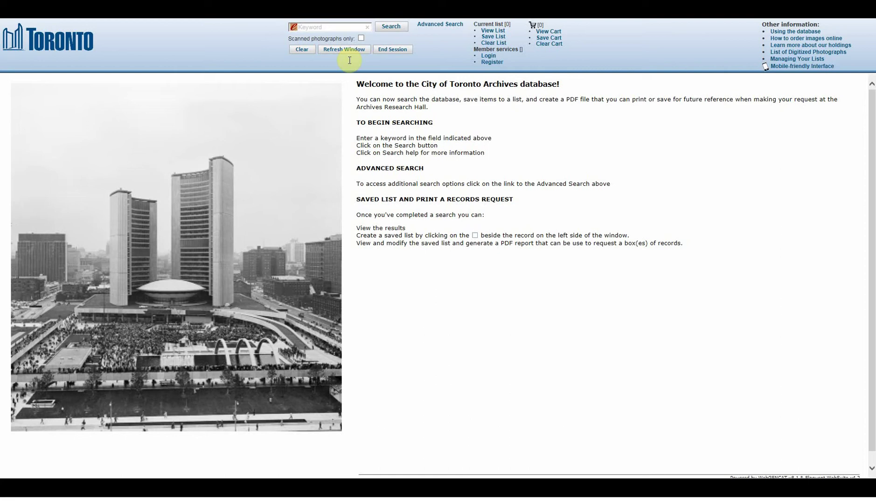
pyautogui.click(335, 29)
# Step: Search 'yonge eglinton', view the 2003 election campaign record, and limit to scanned photographs
pyautogui.click(335, 28)
pyautogui.write('yonge eglinton')
pyautogui.click(382, 28)
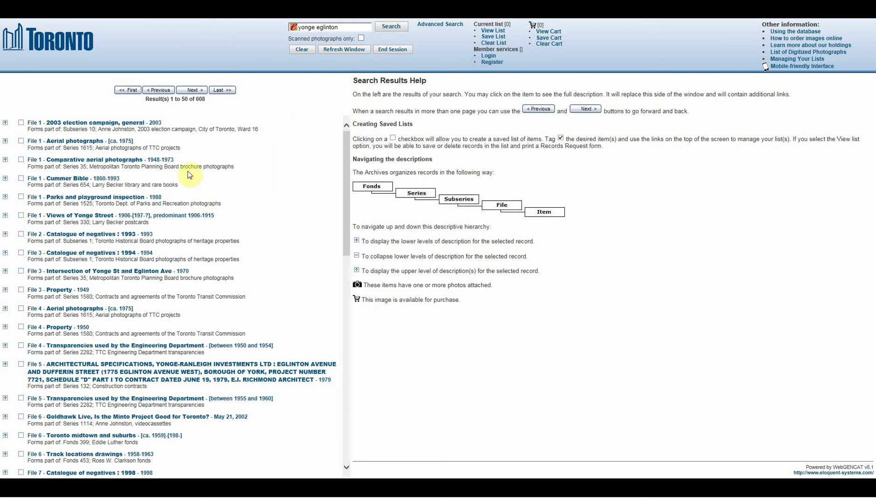
pyautogui.click(97, 124)
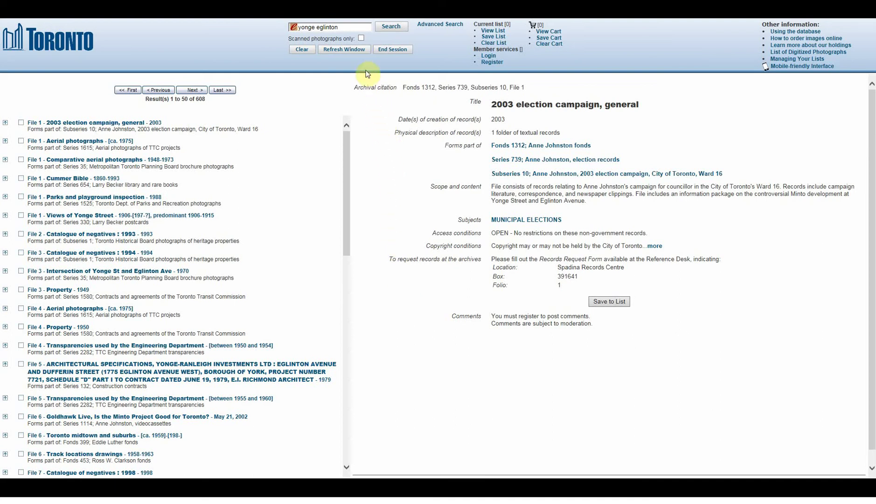
pyautogui.click(360, 38)
# Step: Rerun the photo-only search, open File 45 and preview one of its photos
pyautogui.click(389, 27)
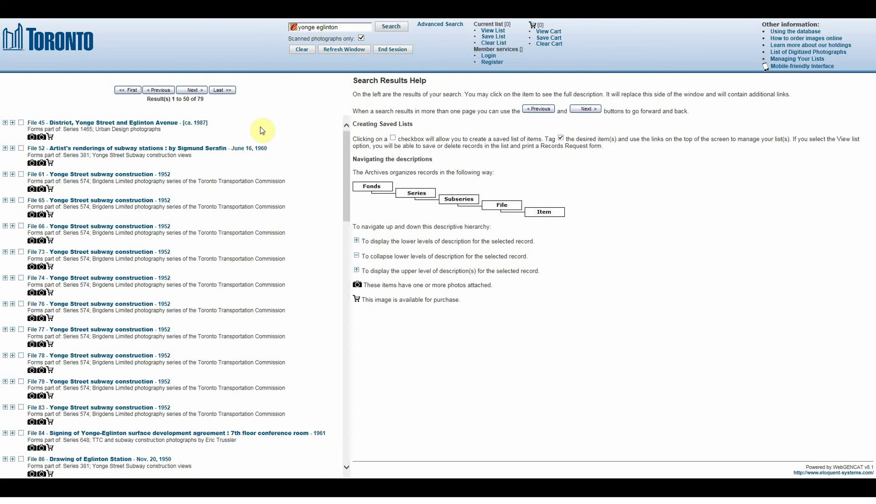
pyautogui.click(188, 125)
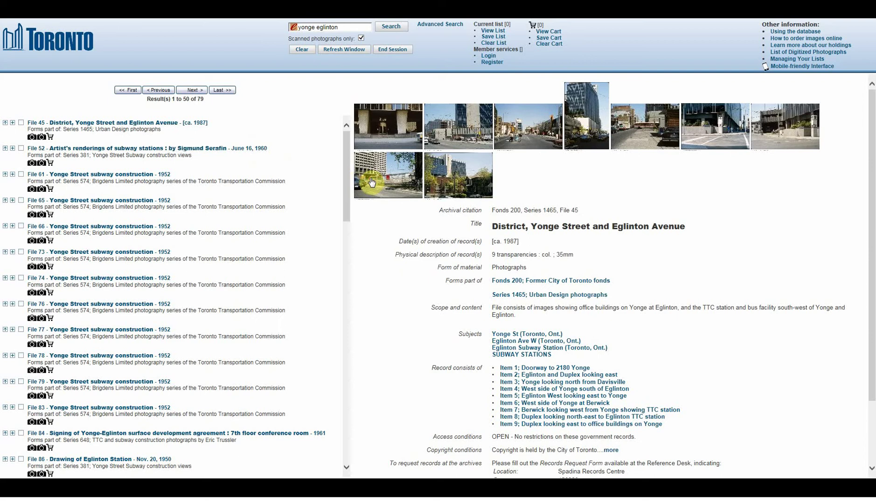
pyautogui.click(387, 182)
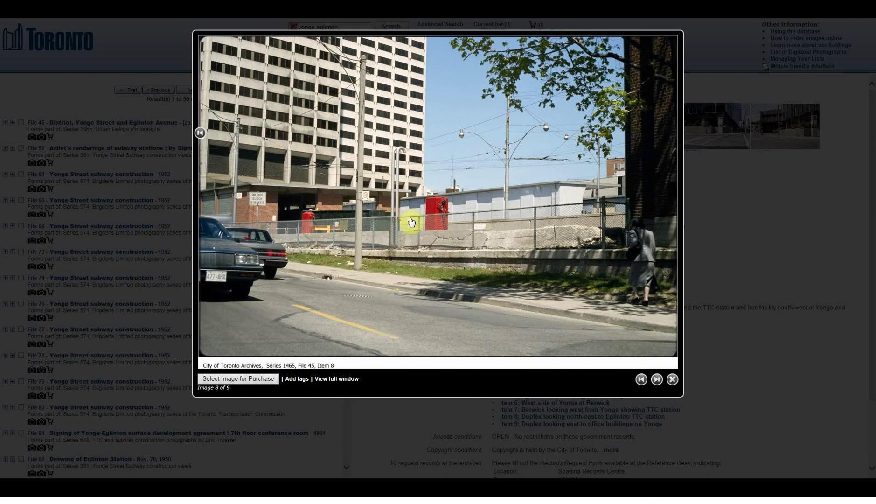
pyautogui.click(672, 379)
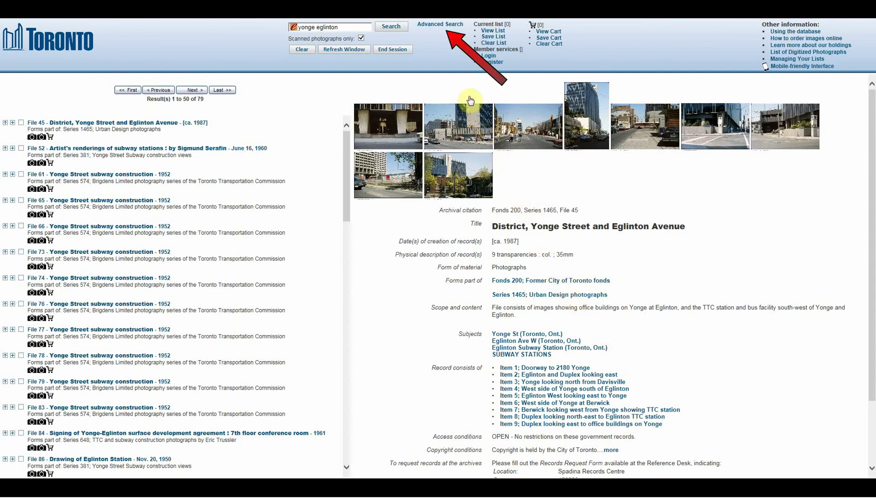
# Step: Open the Advanced Search form and place the cursor in its Keyword field
pyautogui.click(440, 24)
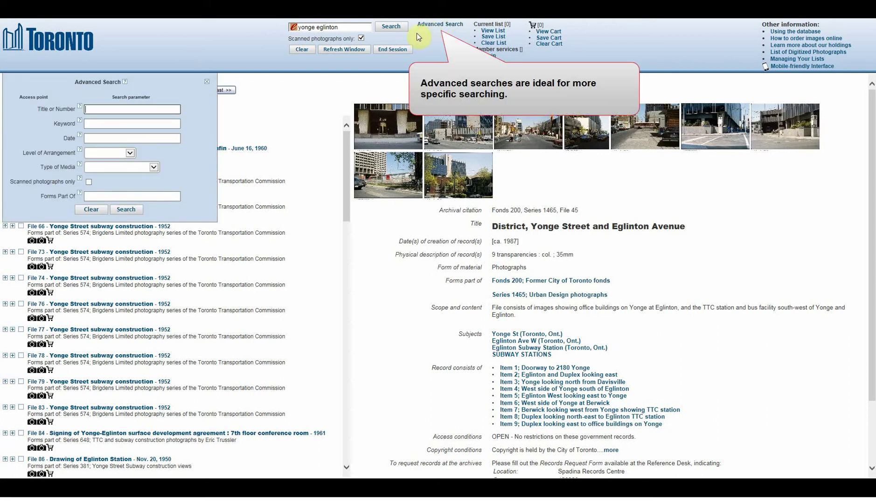
pyautogui.click(164, 123)
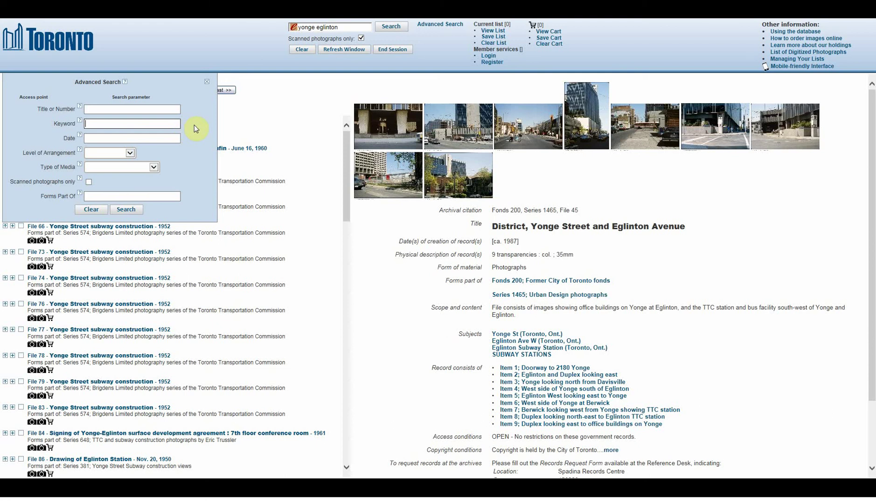
# Step: Fill Advanced Search with 'council minutes', dates 1901...1905 and Forms Part Of 'Scarborough'
pyautogui.write('council minutes')
pyautogui.click(124, 138)
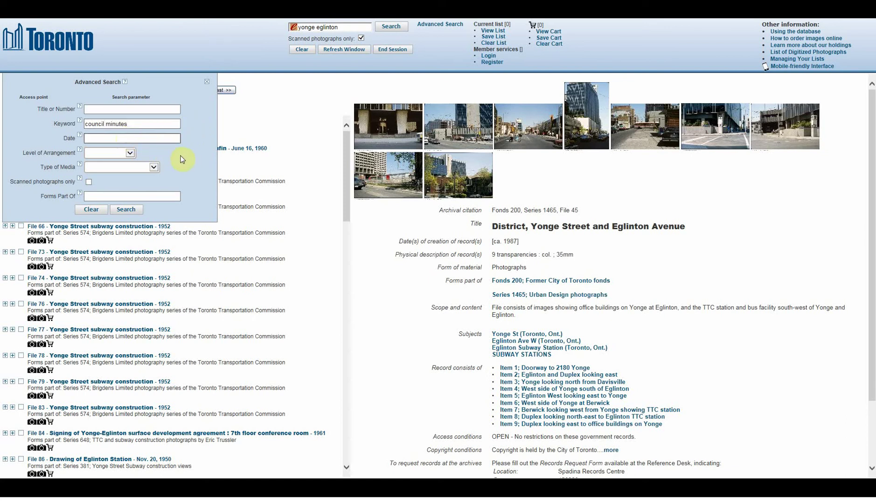
pyautogui.write('1901...1905')
pyautogui.click(118, 196)
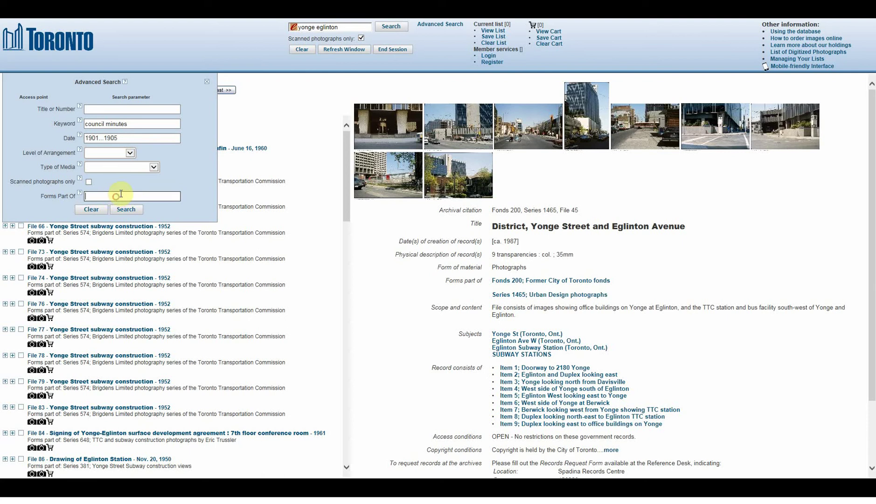
pyautogui.write('Scarborough')
# Step: Run the advanced search for 1901–1905 Scarborough council minutes
pyautogui.click(126, 209)
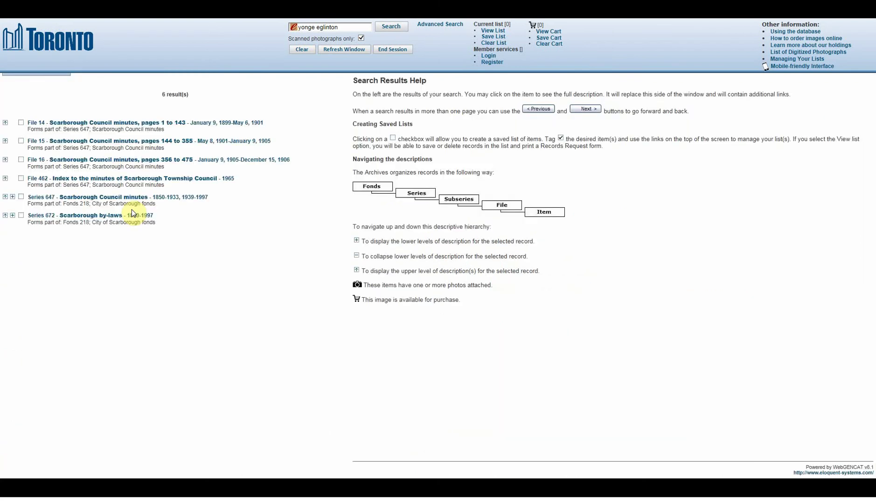
# Step: Save File 14 to the list from its description, then tick Files 15, 16 and 462
pyautogui.click(158, 123)
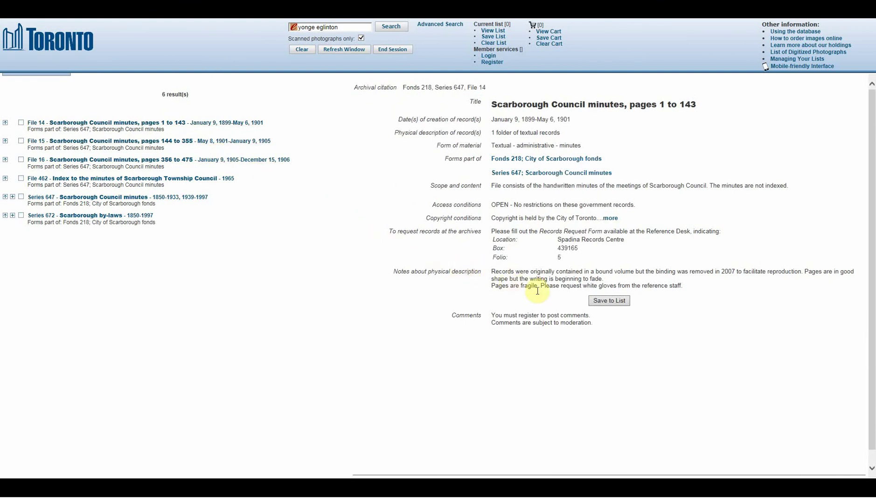
pyautogui.click(601, 303)
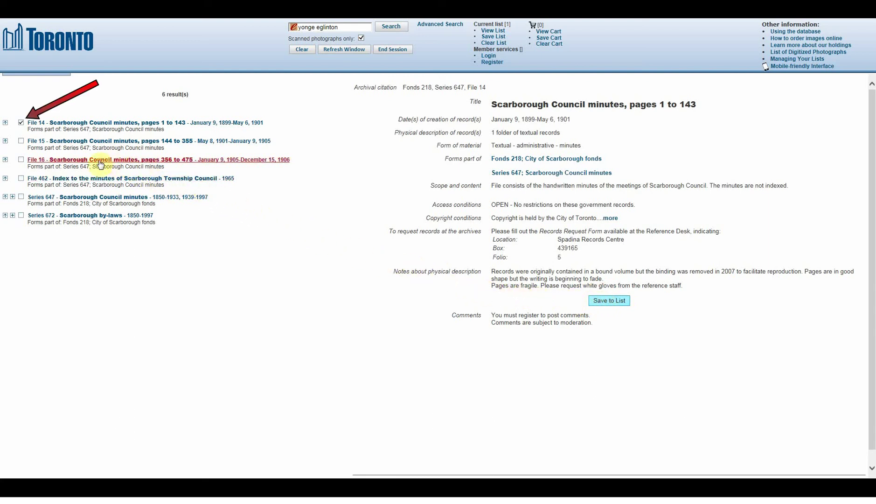
pyautogui.click(21, 140)
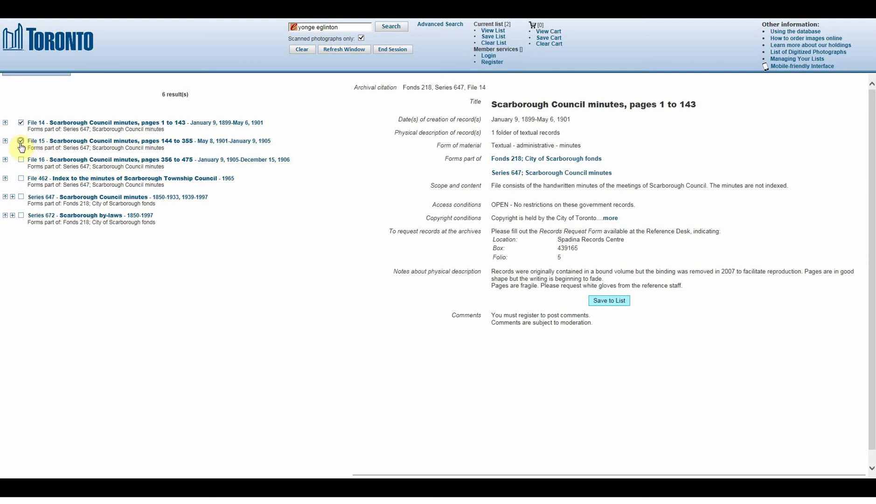
pyautogui.click(20, 159)
pyautogui.click(21, 178)
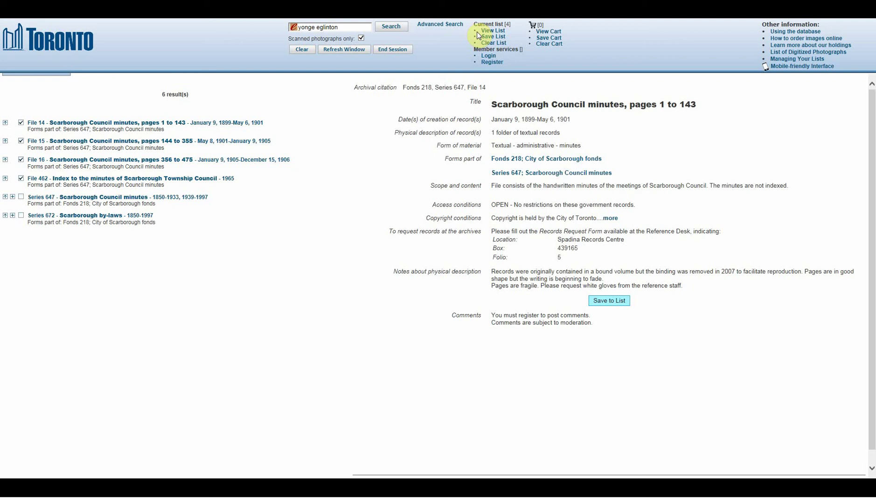
# Step: In View List, tick the pages 1–143, 144–355, 356–475 and index records
pyautogui.click(492, 30)
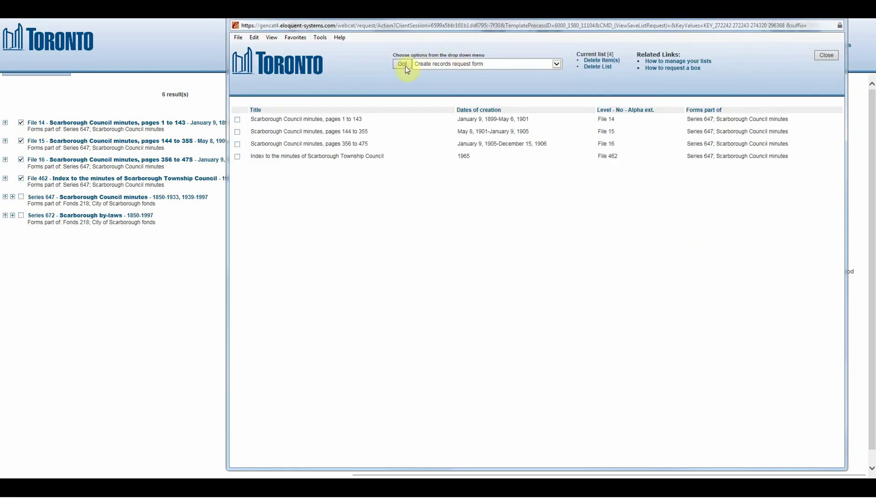
pyautogui.click(237, 119)
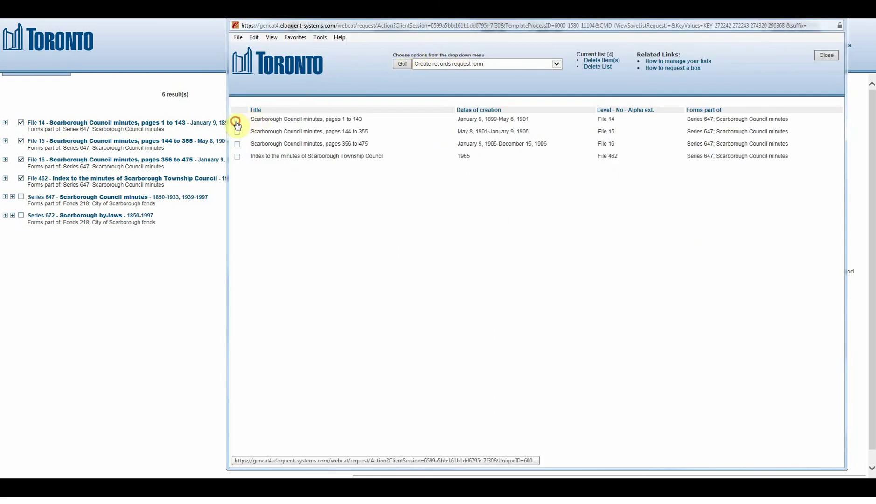
pyautogui.click(237, 132)
pyautogui.click(237, 144)
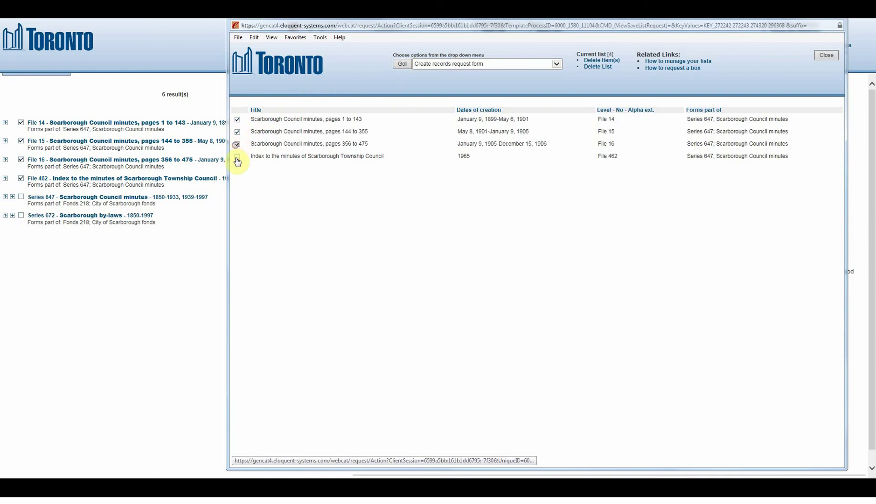
pyautogui.click(237, 156)
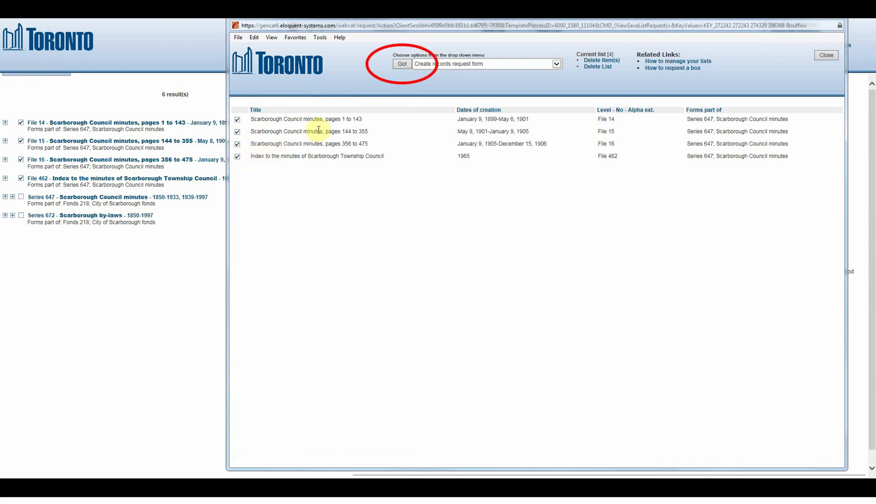
# Step: Generate the Records Request Form for Files 14 and 15 and review their box 439165 and barcodes
pyautogui.click(402, 64)
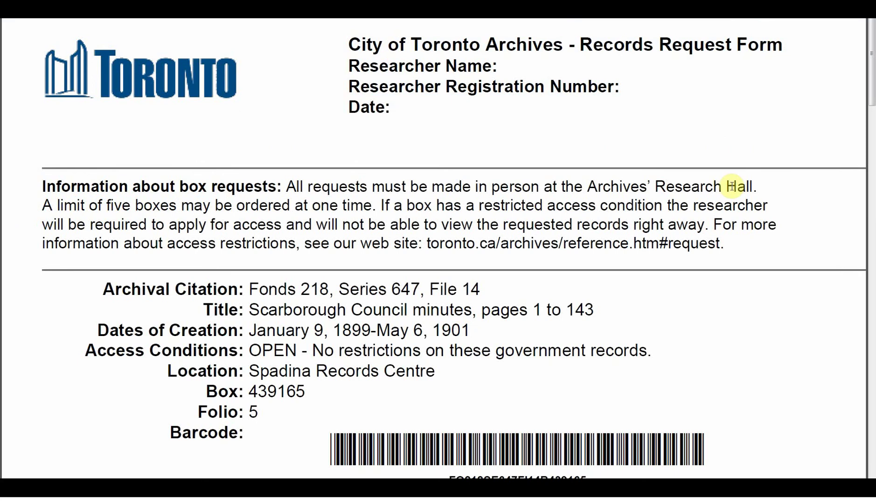
pyautogui.scroll(-3, 731, 186)
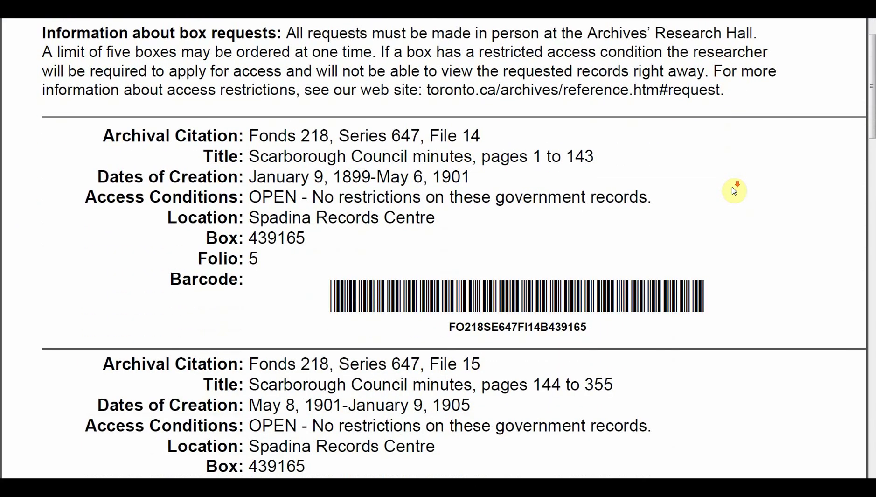
pyautogui.scroll(-4, 733, 190)
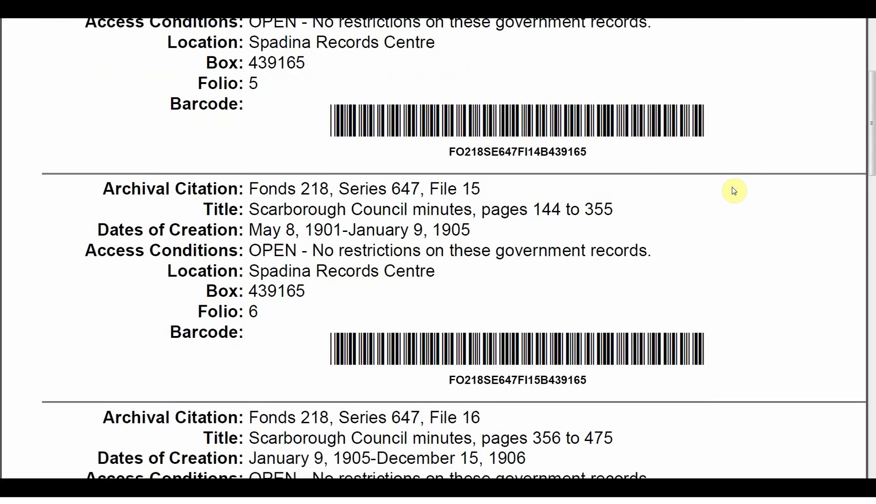